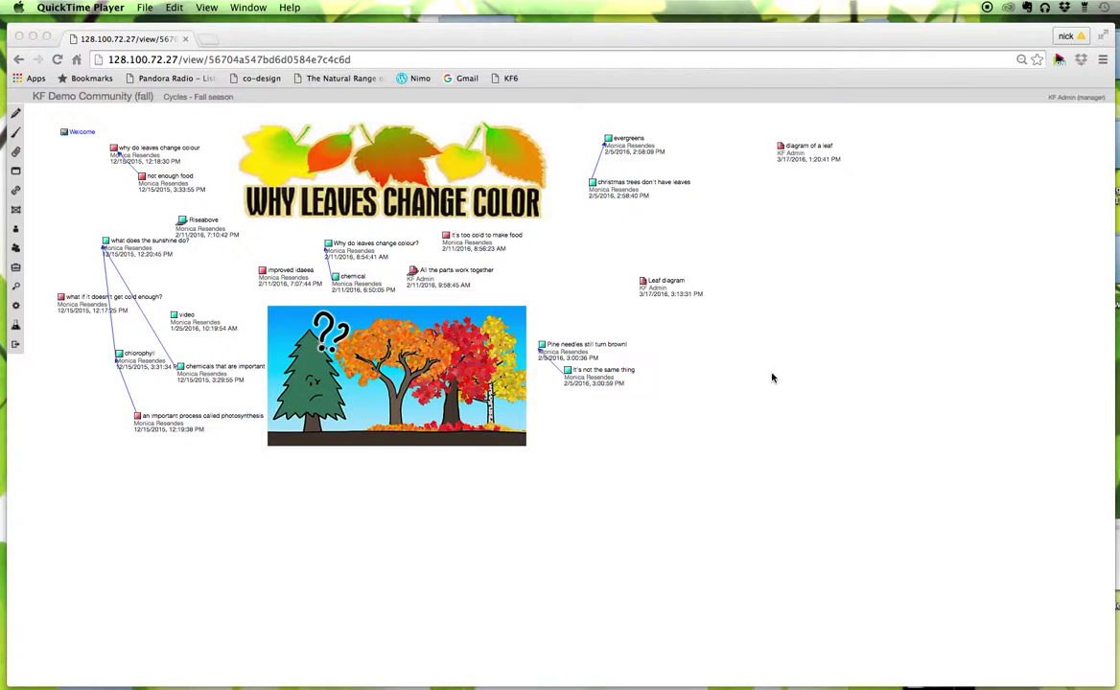
Open the Leaf diagram note, enlarge its window and add "You can find this image and other information at this website:" below the image.
{"action": "left_click", "coordinate": [724, 280]}
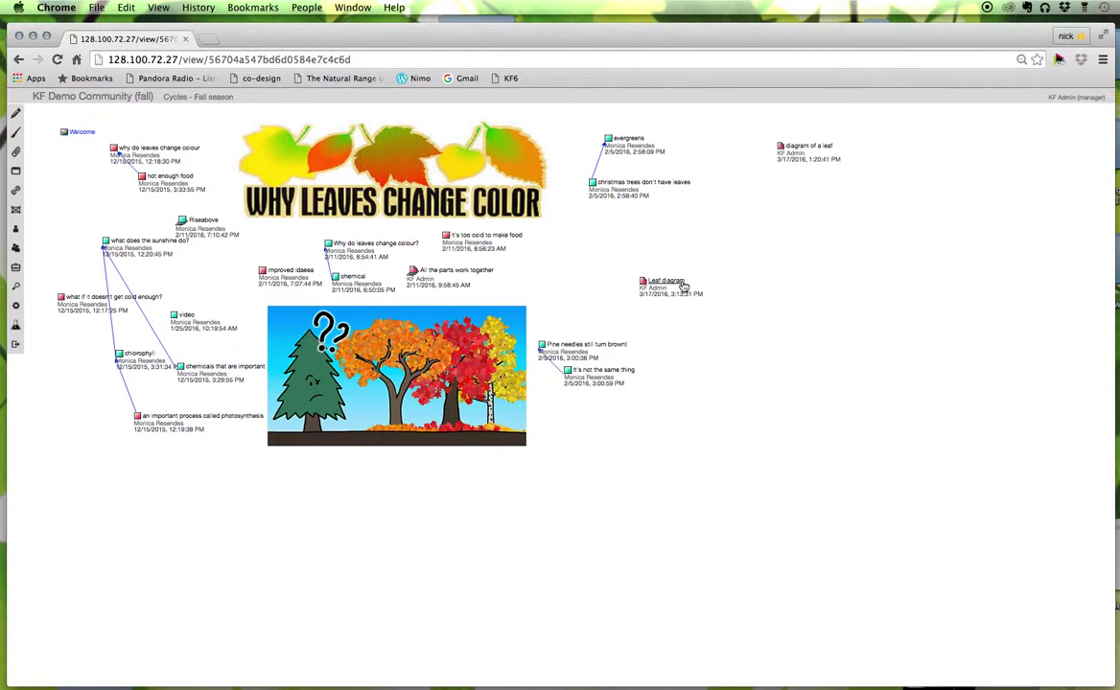
{"action": "left_click", "coordinate": [683, 287]}
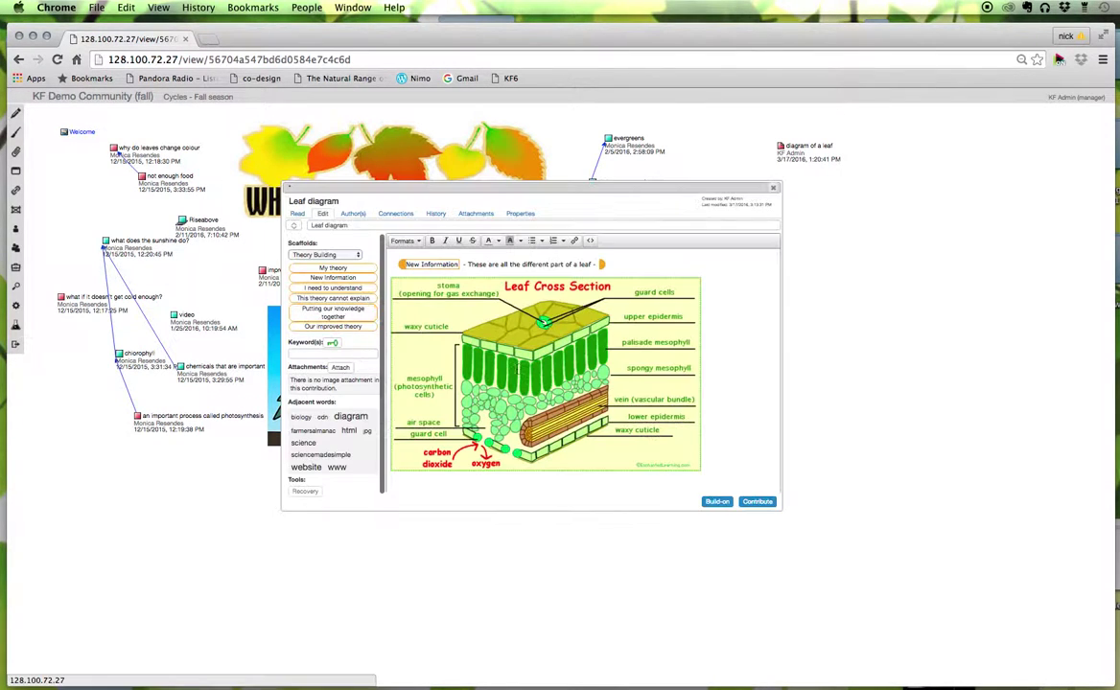
{"action": "left_click_drag", "start_coordinate": [781, 513], "coordinate": [822, 556]}
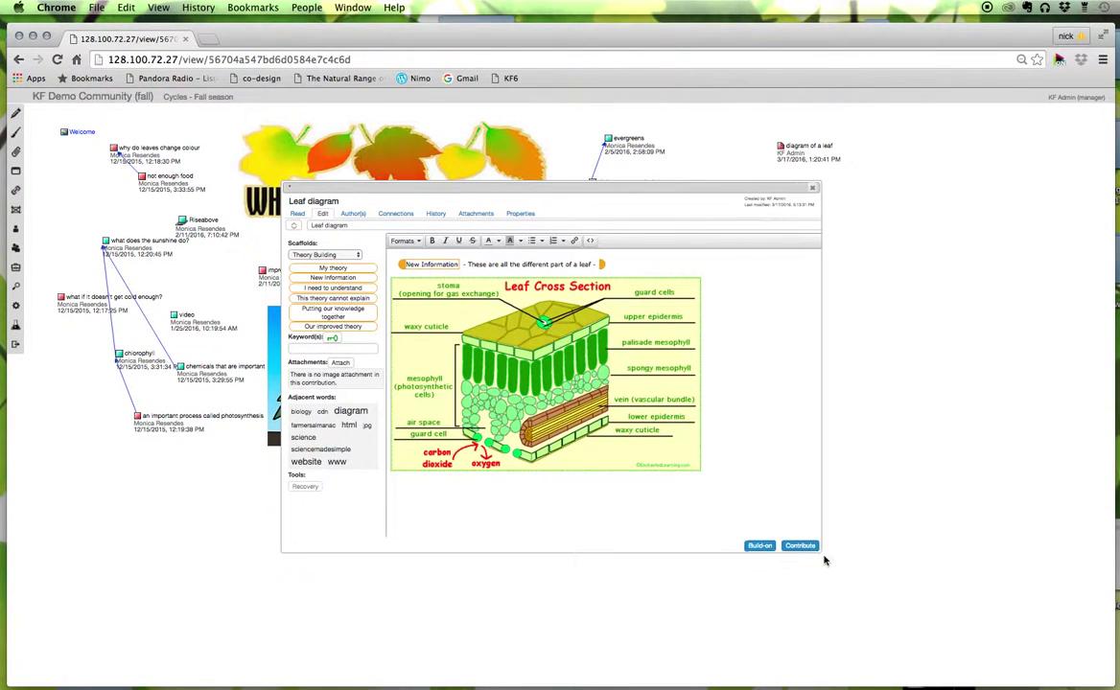
{"action": "left_click", "coordinate": [545, 498]}
{"action": "type", "text": "You can find this image and other information at this website:"}
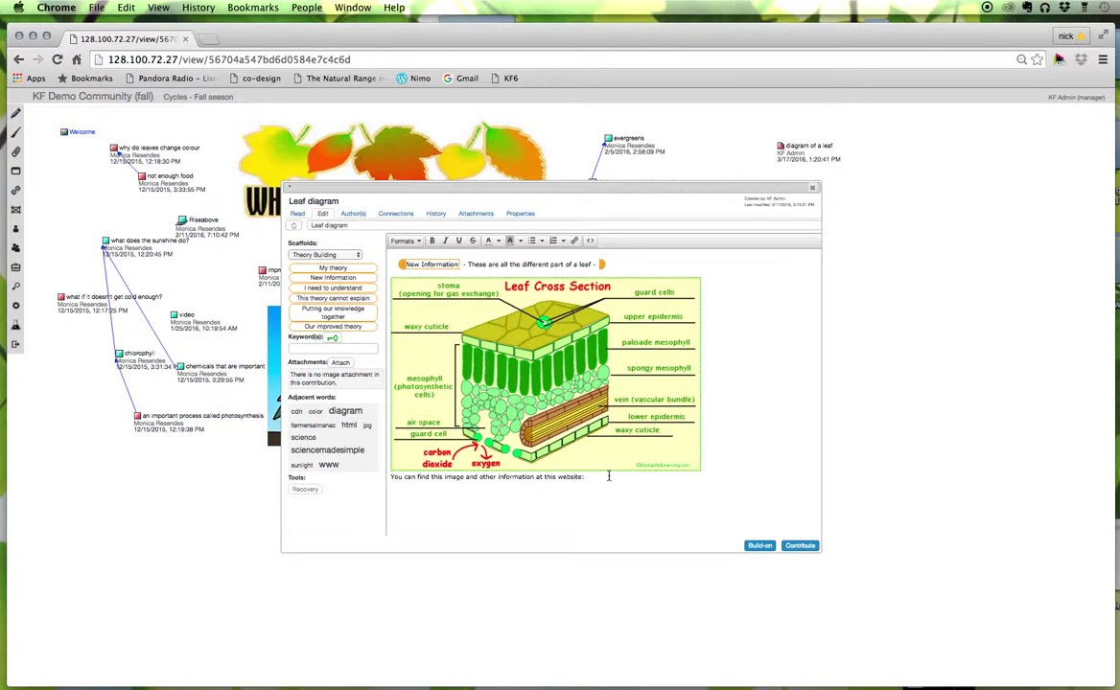
{"action": "left_click_drag", "start_coordinate": [496, 477], "coordinate": [582, 477]}
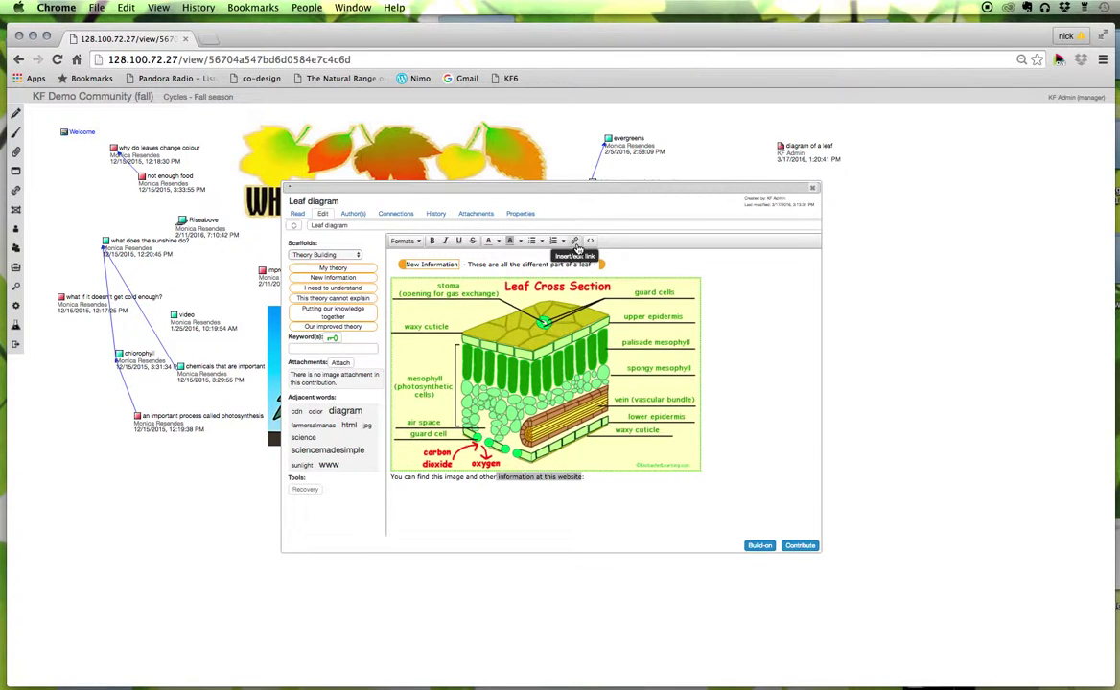
{"action": "left_click", "coordinate": [601, 477]}
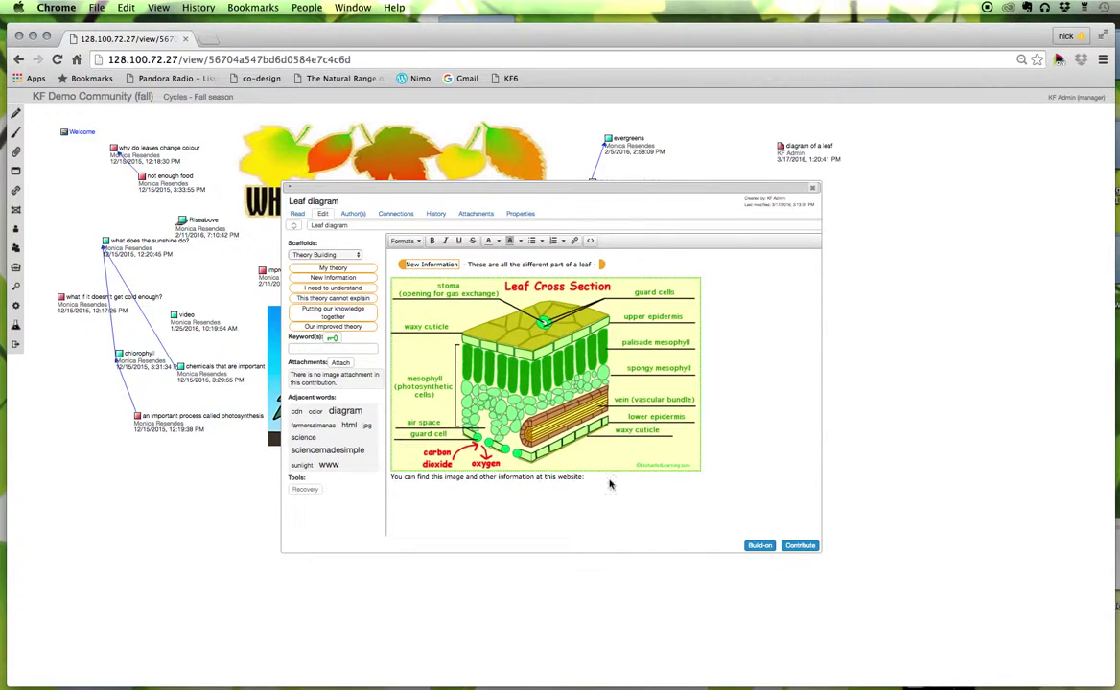
{"action": "left_click", "coordinate": [591, 477]}
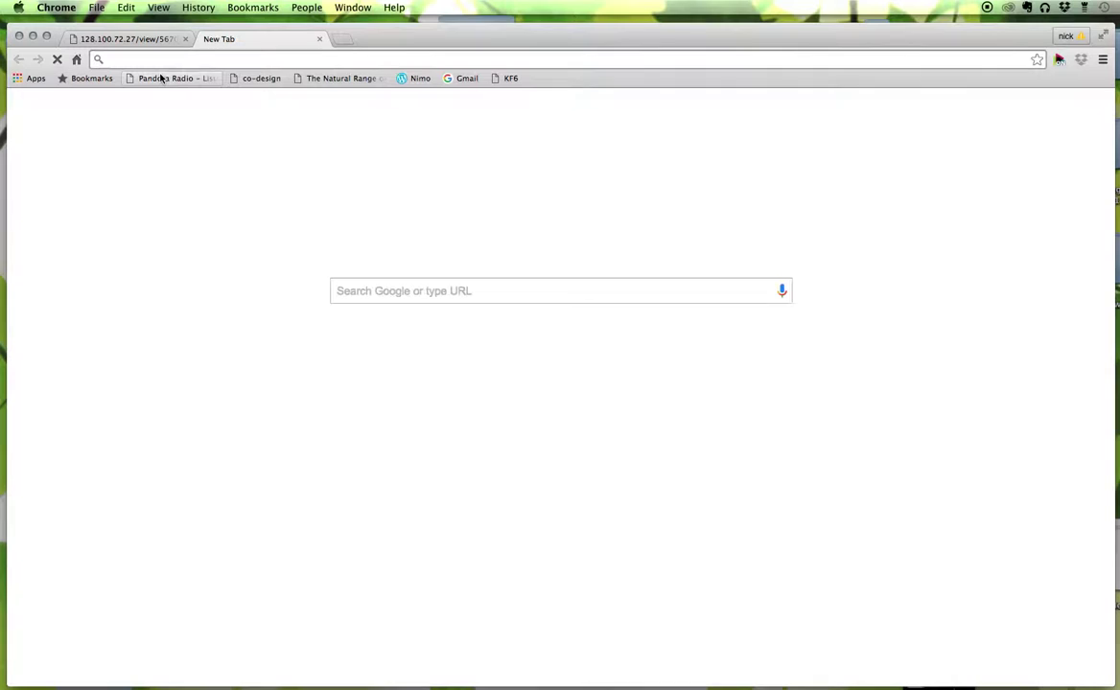
In a new browser tab, search for "diagram of a leaf" and open the tutorvista.com page behind the Leaf Cross Section image.
{"action": "type", "text": "dai"}
{"action": "key", "text": "BackSpace"}
{"action": "key", "text": "BackSpace"}
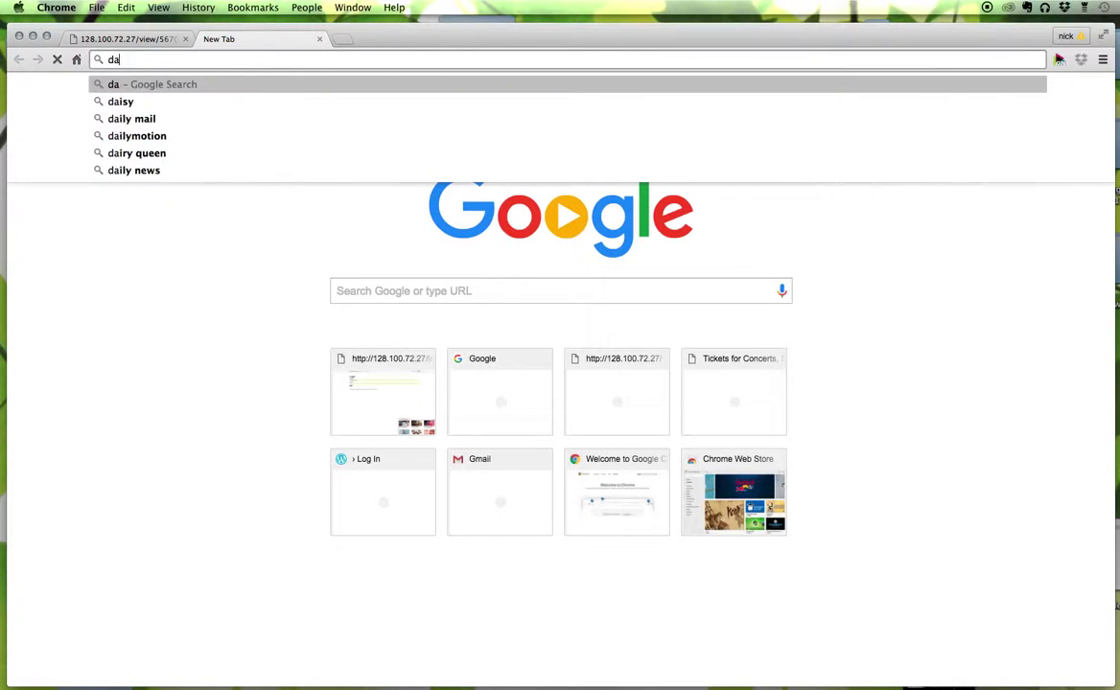
{"action": "type", "text": "iag"}
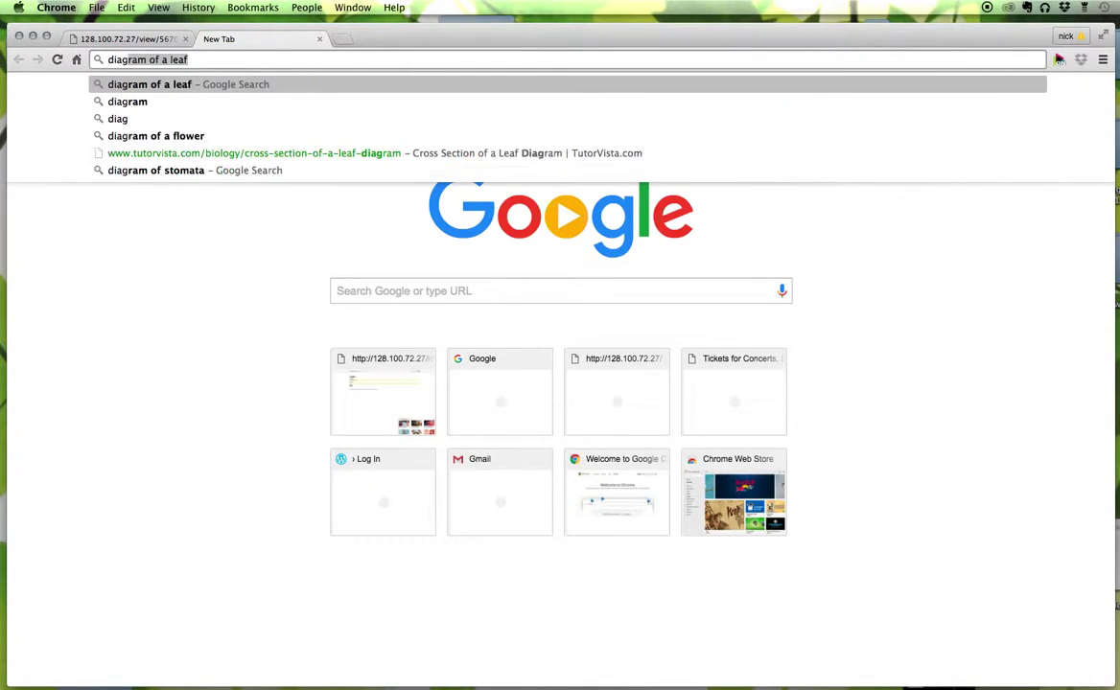
{"action": "key", "text": "Return"}
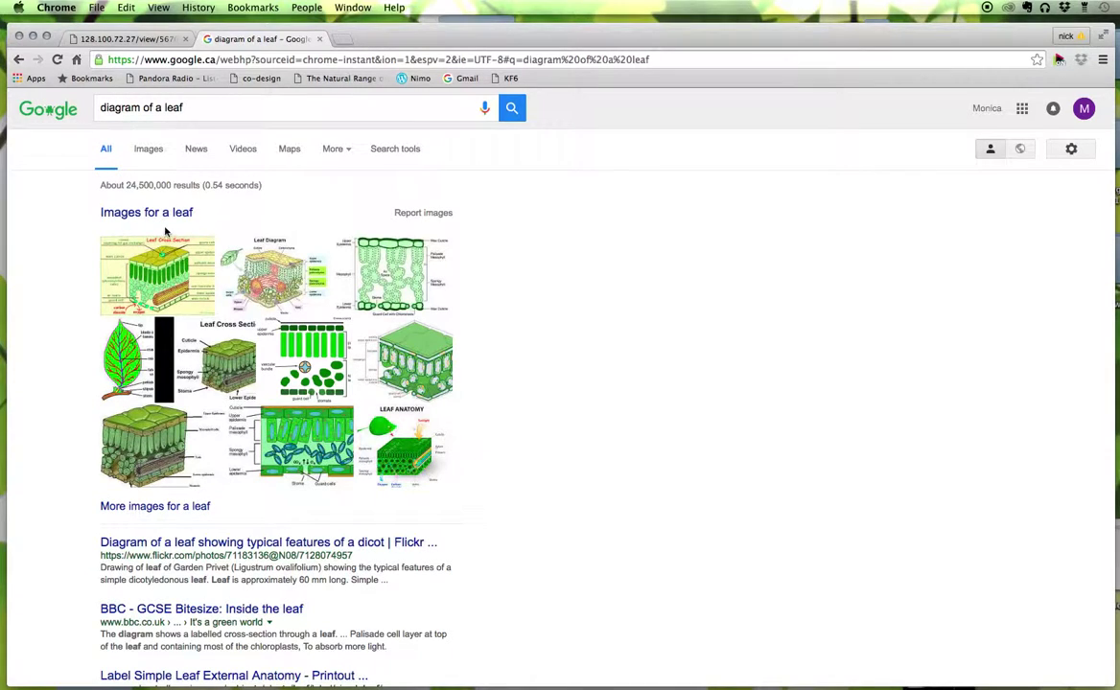
{"action": "left_click", "coordinate": [158, 209]}
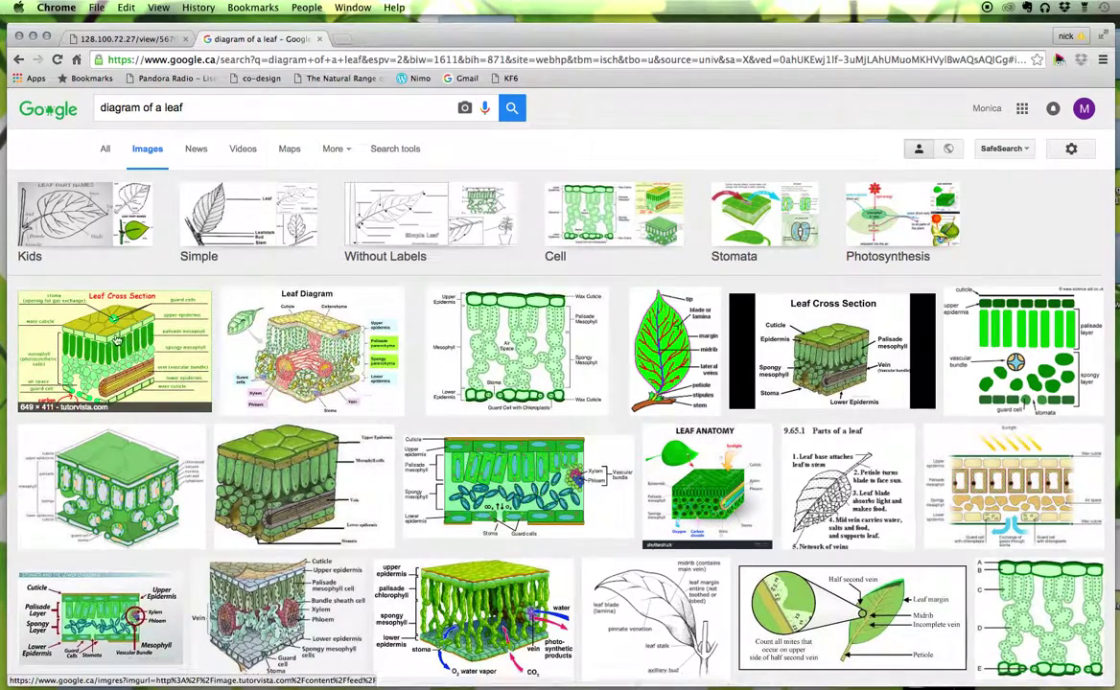
{"action": "left_click", "coordinate": [108, 317]}
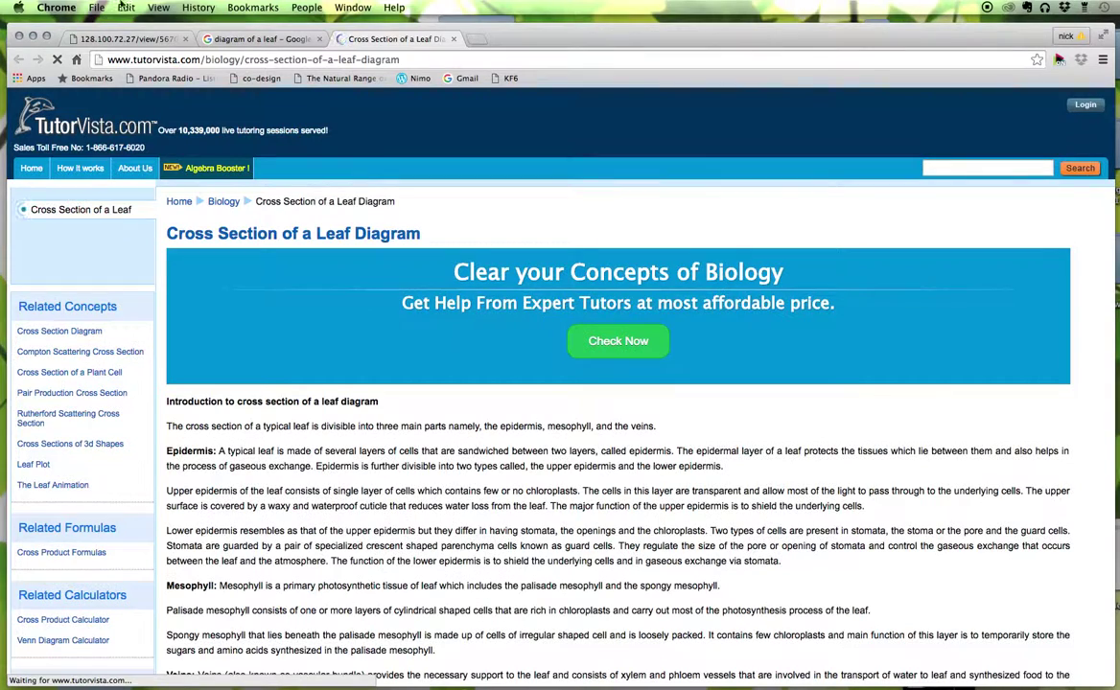
Copy the web address of the TutorVista leaf cross-section page and close that page.
{"action": "scroll", "coordinate": [391, 408], "scroll_direction": "down", "scroll_amount": 10}
{"action": "scroll", "coordinate": [390, 409], "scroll_direction": "up", "scroll_amount": 10}
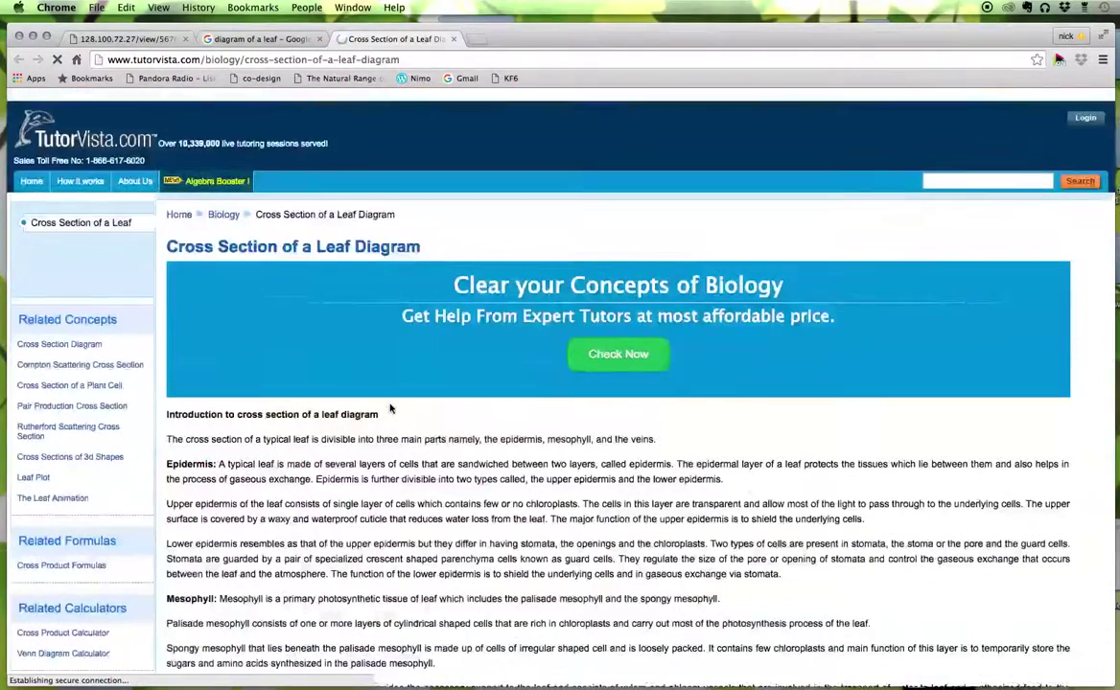
{"action": "left_click", "coordinate": [277, 59]}
{"action": "key", "text": "super+c"}
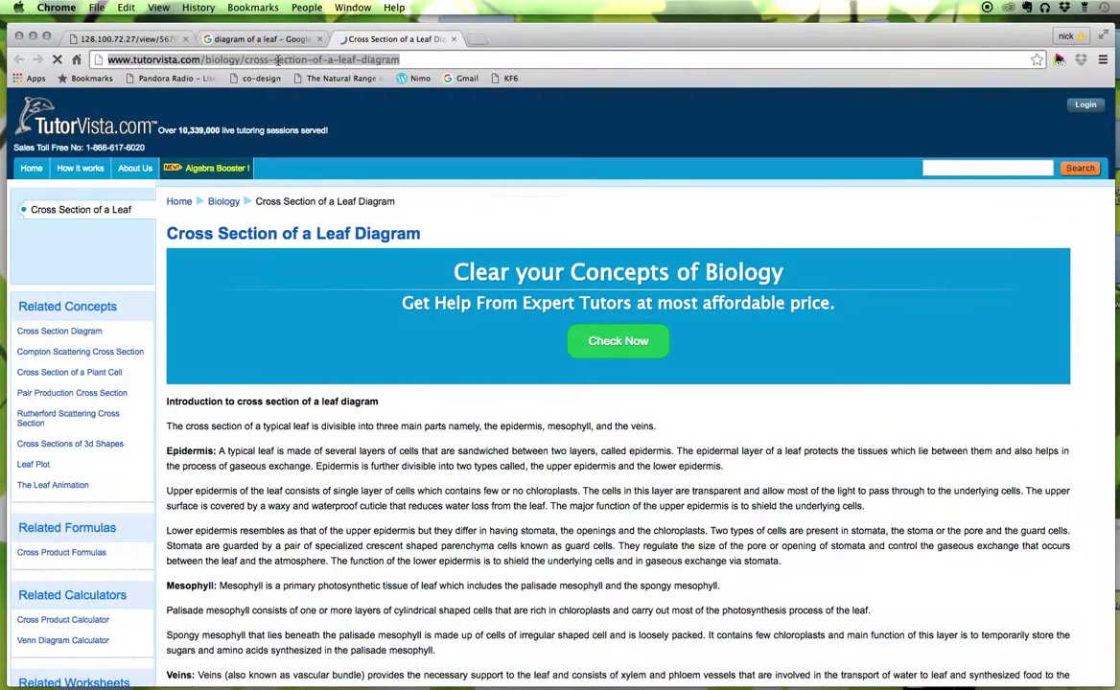
{"action": "left_click", "coordinate": [128, 40]}
{"action": "left_click", "coordinate": [454, 39]}
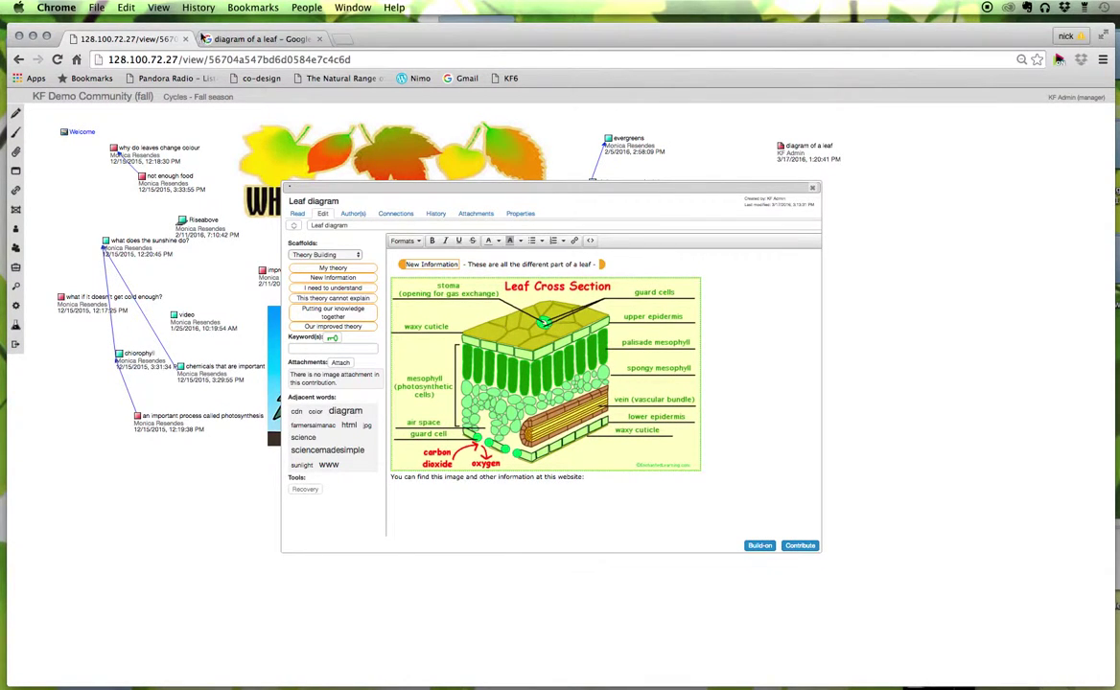
Paste the copied TutorVista address after the website sentence in the note, contribute the change and finish editing.
{"action": "left_click", "coordinate": [592, 476]}
{"action": "key", "text": "super+v"}
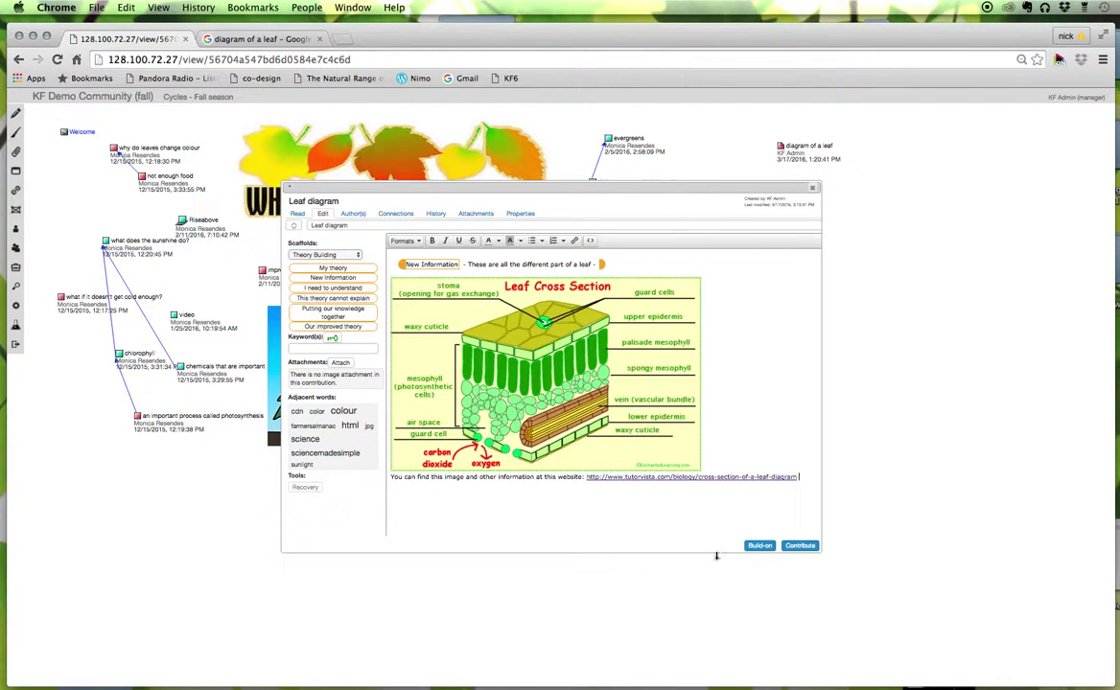
{"action": "left_click", "coordinate": [800, 545]}
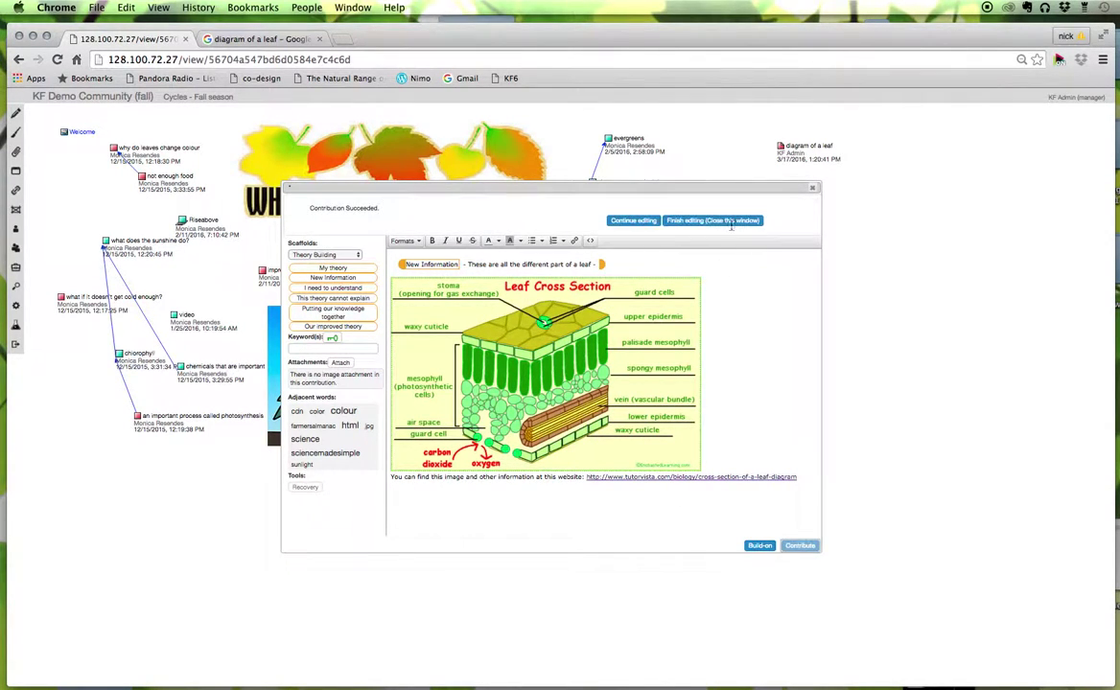
{"action": "left_click", "coordinate": [731, 221]}
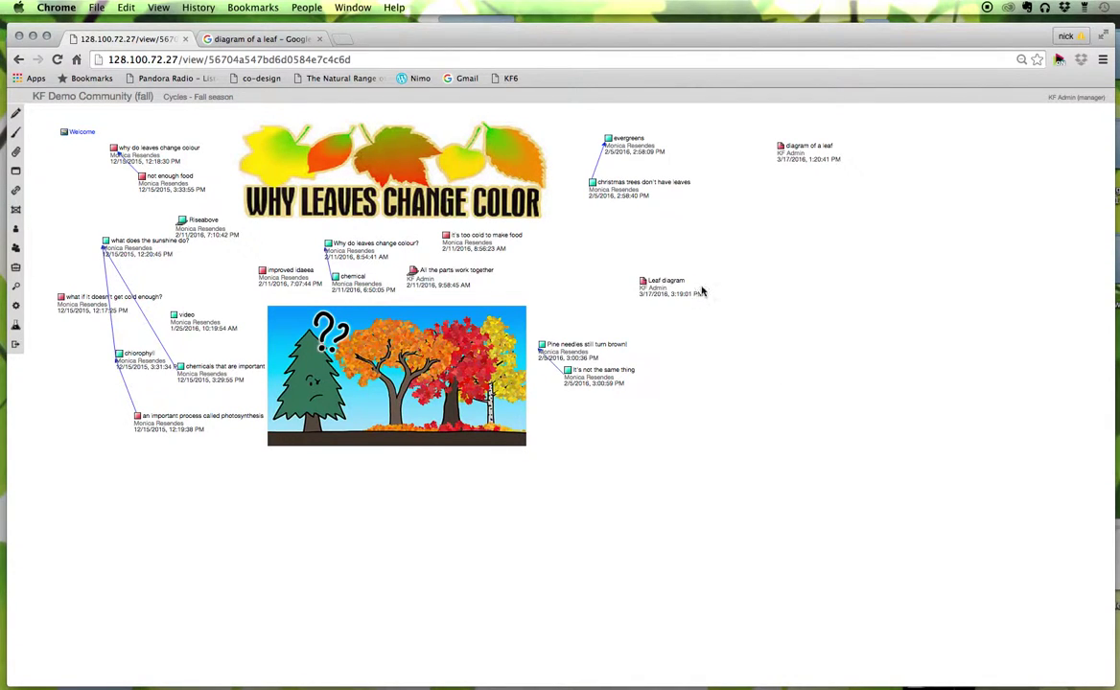
Reopen the Leaf diagram note in an enlarged window, view it in read mode and follow its TutorVista link, leaving the note page.
{"action": "double_click", "coordinate": [671, 282]}
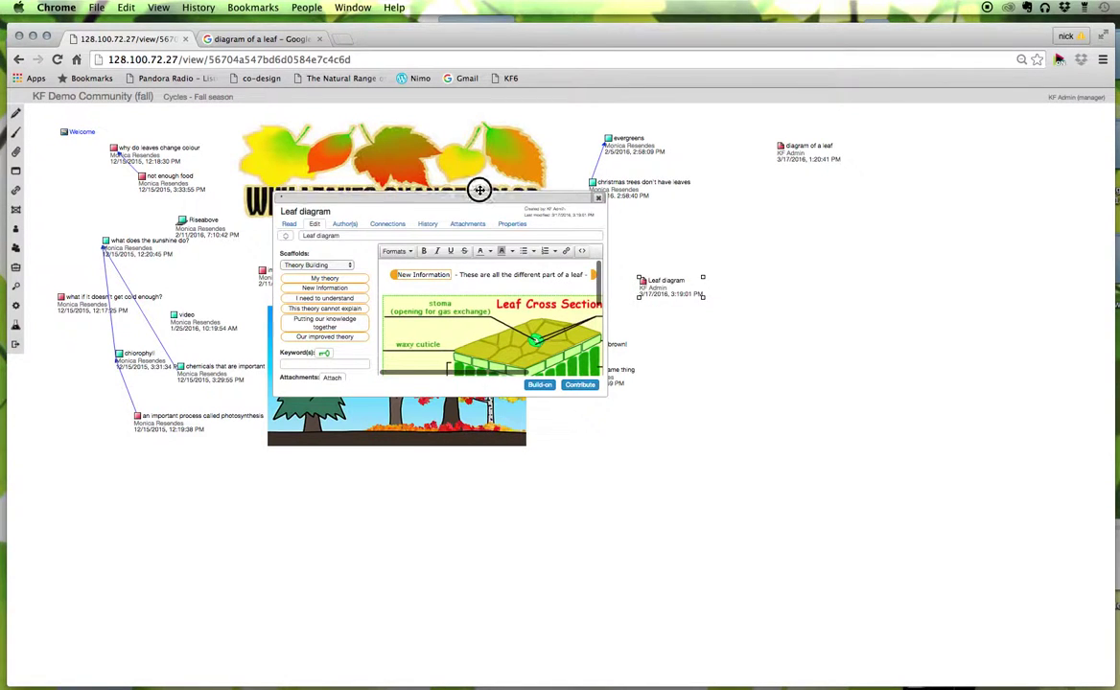
{"action": "left_click_drag", "start_coordinate": [607, 388], "coordinate": [773, 517]}
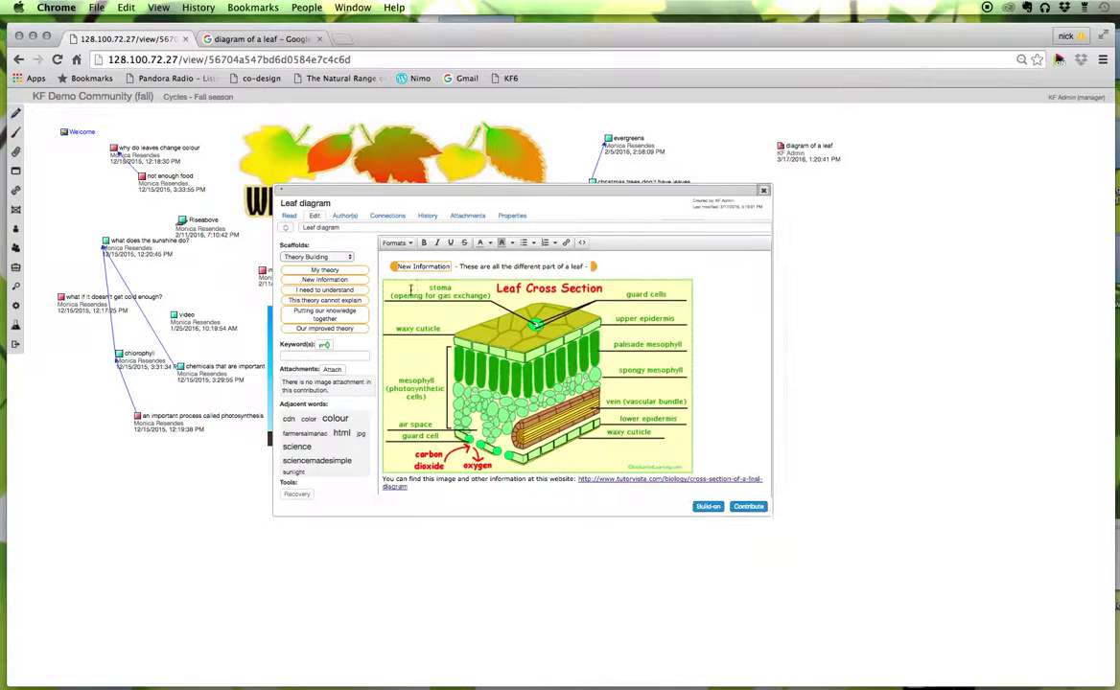
{"action": "left_click", "coordinate": [289, 216]}
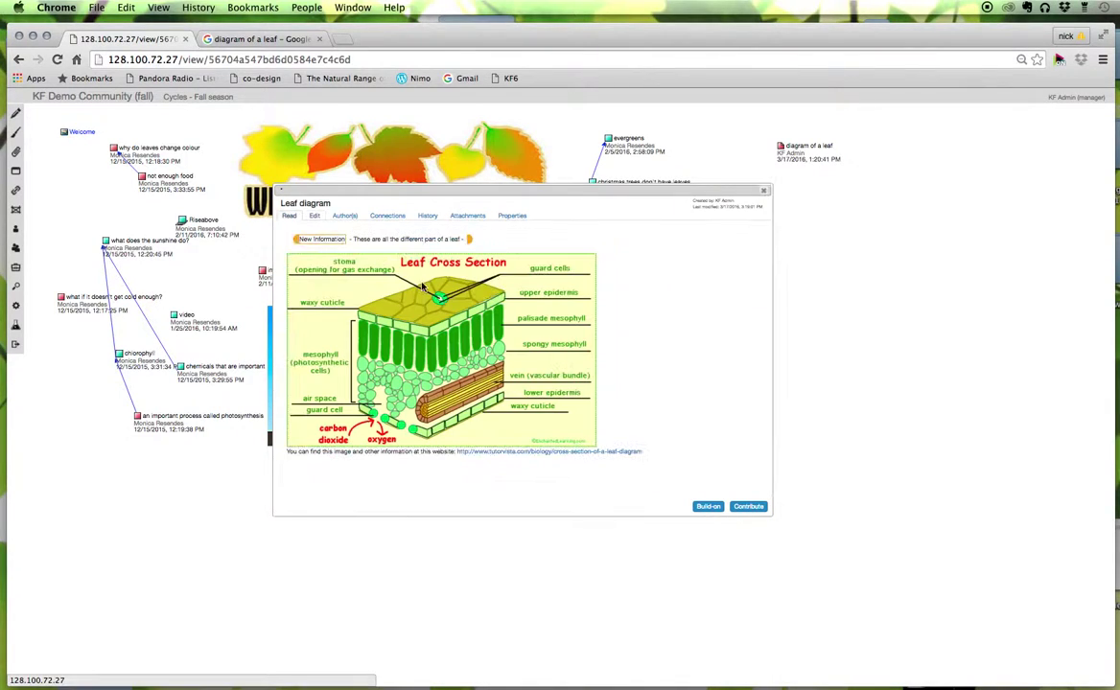
{"action": "left_click", "coordinate": [634, 453]}
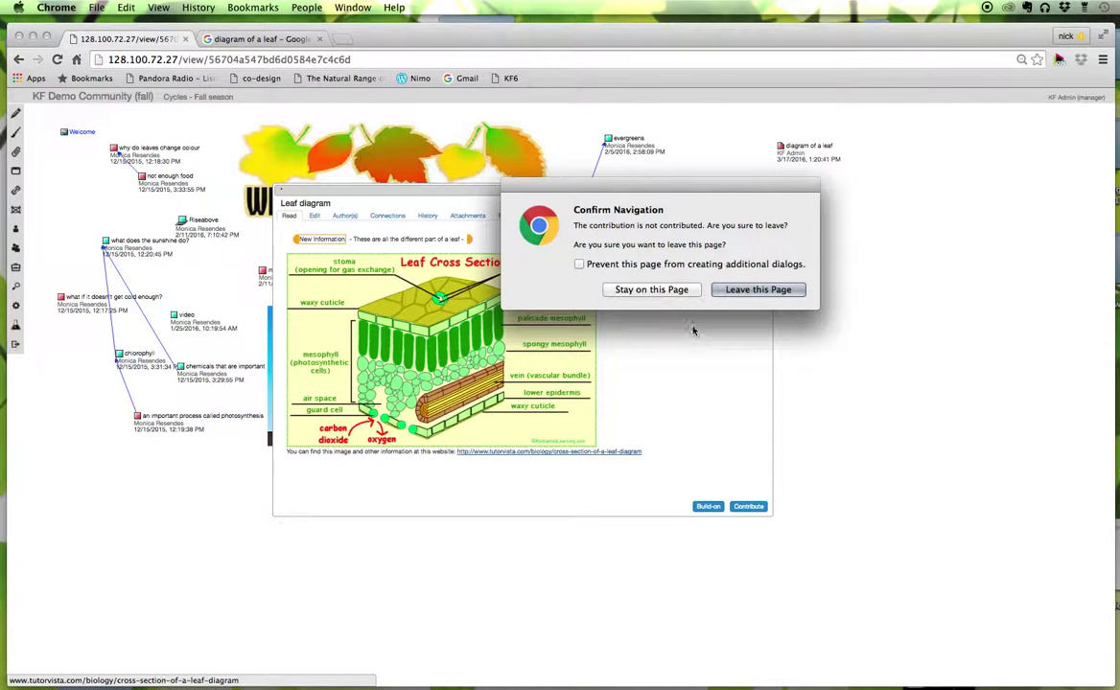
{"action": "left_click", "coordinate": [742, 292]}
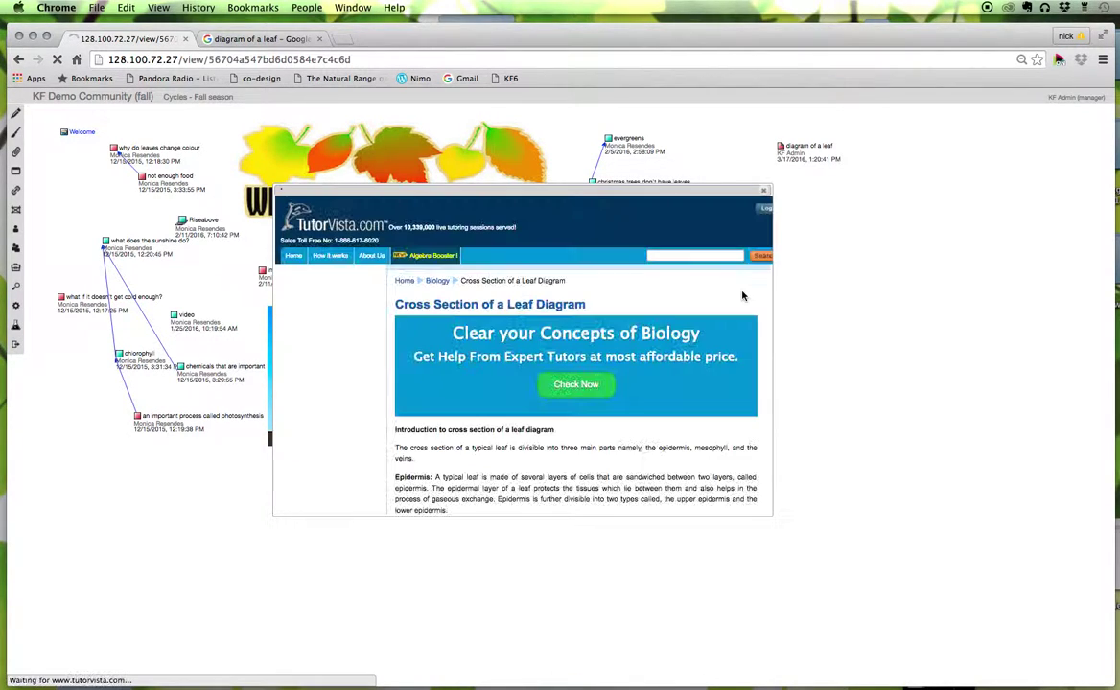
Reposition and enlarge the window holding the TutorVista page, look through the article and close the window.
{"action": "left_click_drag", "start_coordinate": [677, 190], "coordinate": [838, 166]}
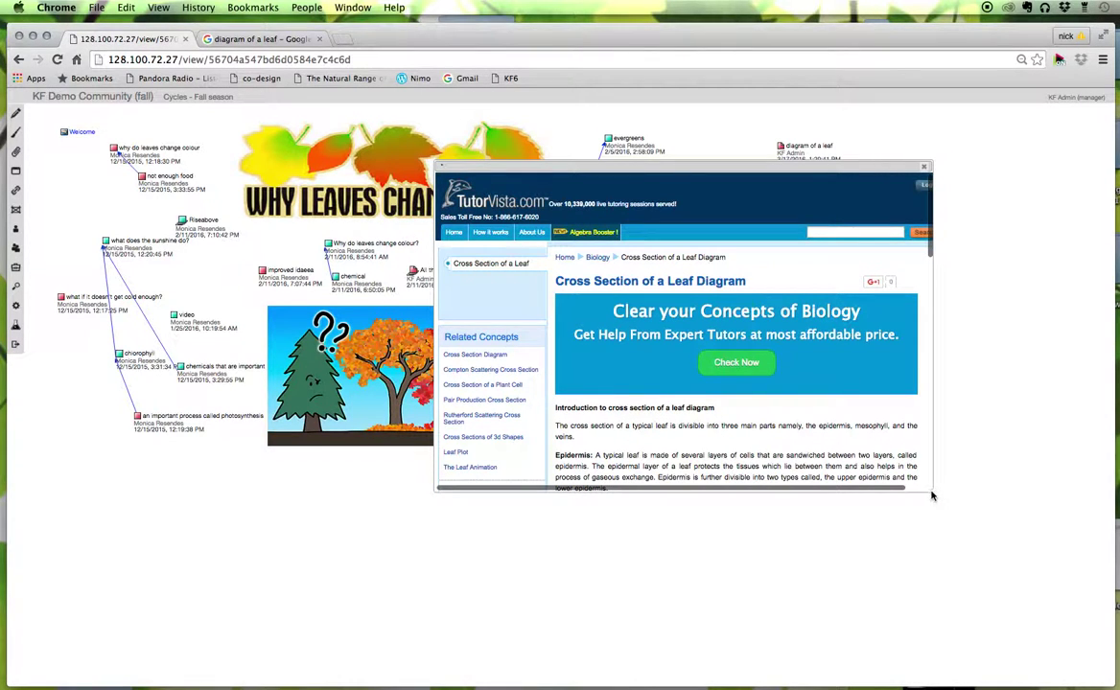
{"action": "left_click_drag", "start_coordinate": [930, 496], "coordinate": [979, 548]}
{"action": "scroll", "coordinate": [816, 429], "scroll_direction": "down", "scroll_amount": 3}
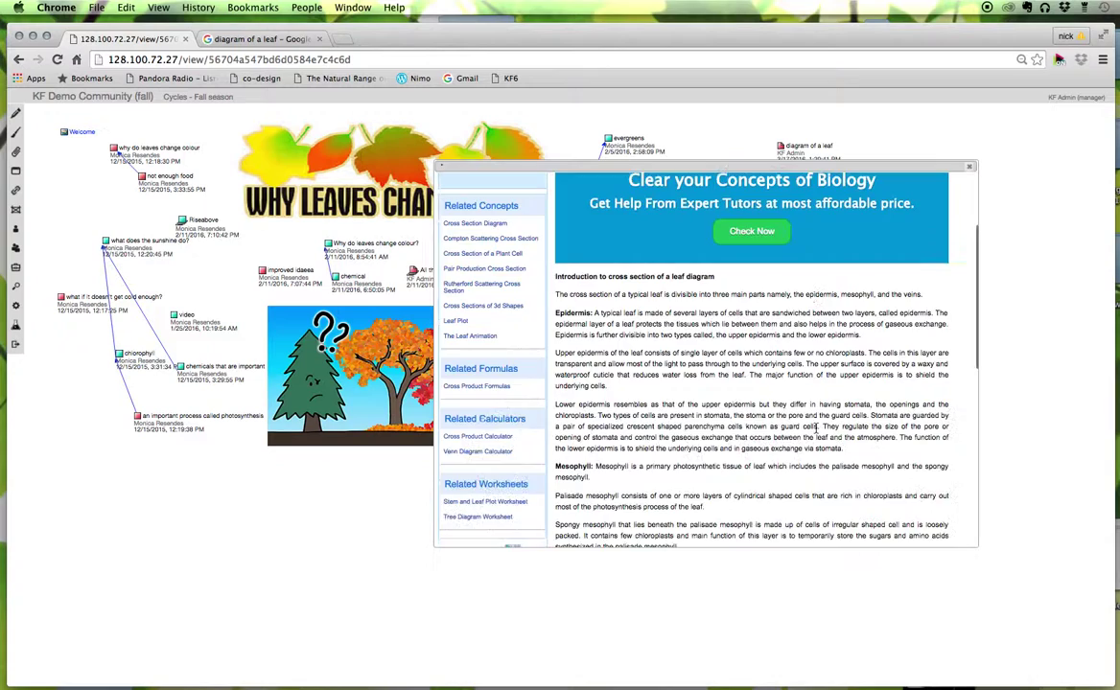
{"action": "scroll", "coordinate": [816, 428], "scroll_direction": "down", "scroll_amount": 5}
{"action": "scroll", "coordinate": [815, 429], "scroll_direction": "up", "scroll_amount": 10}
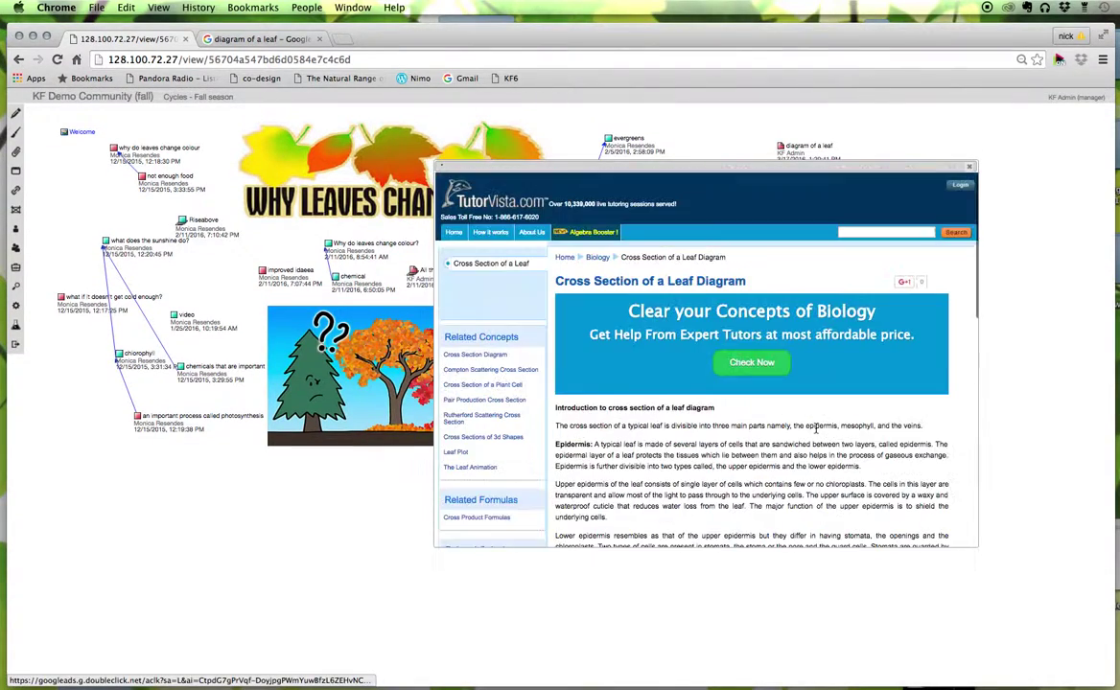
{"action": "left_click", "coordinate": [970, 170]}
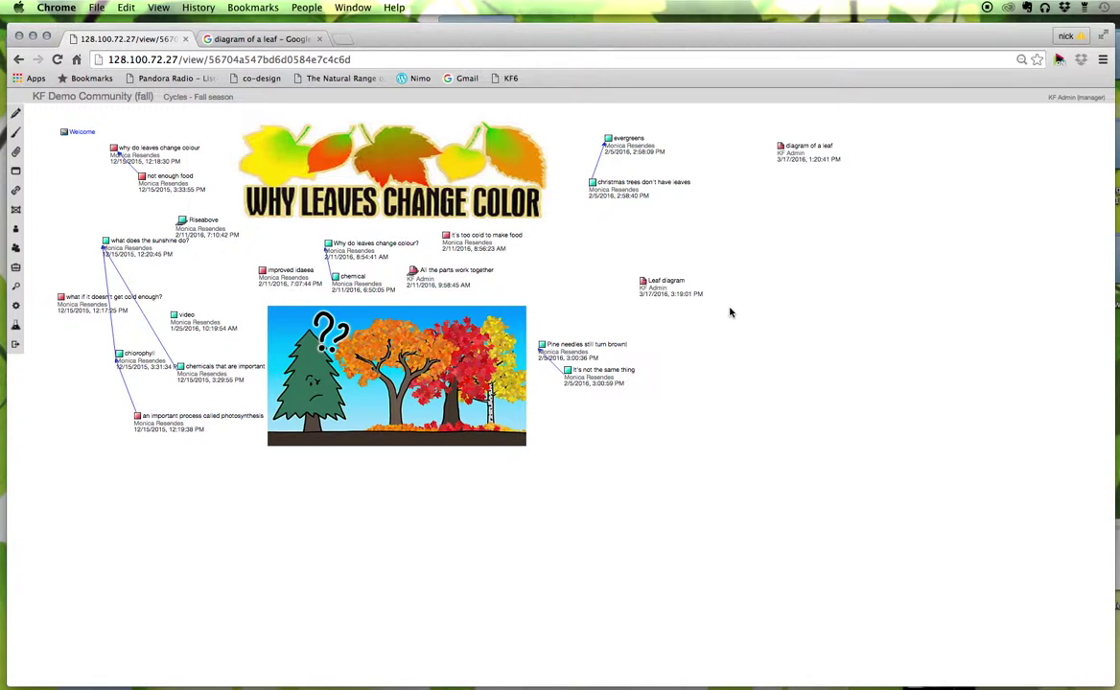
Reopen the Leaf diagram note for editing, reposition its window and enlarge it to show the whole text.
{"action": "left_click", "coordinate": [677, 283]}
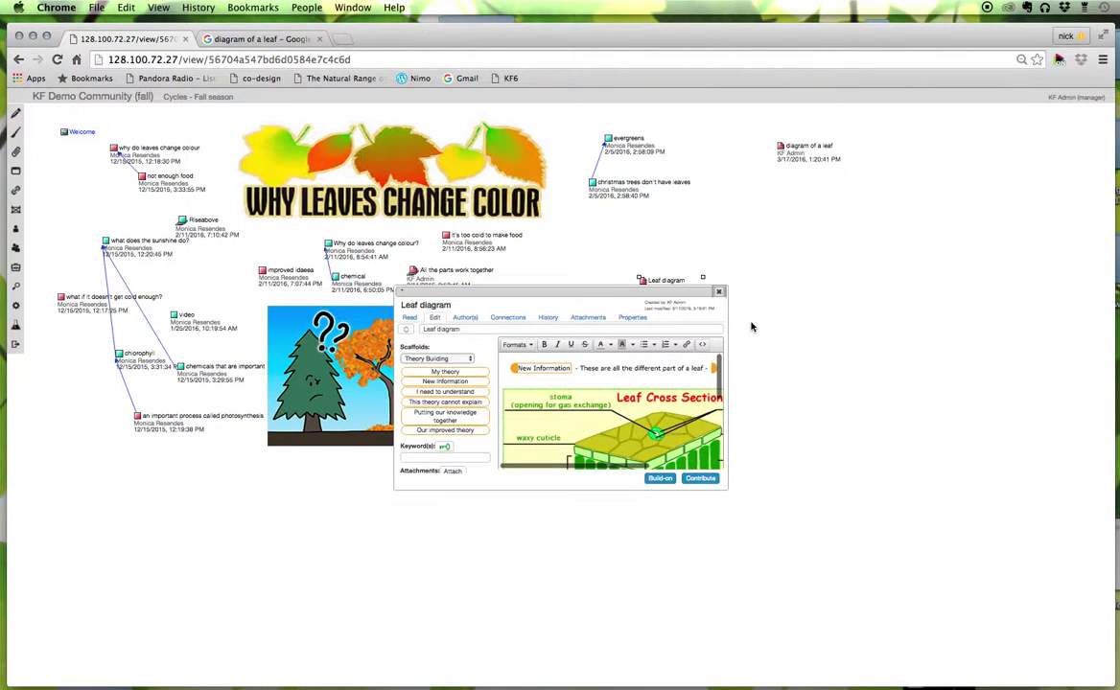
{"action": "left_click_drag", "start_coordinate": [708, 288], "coordinate": [562, 173]}
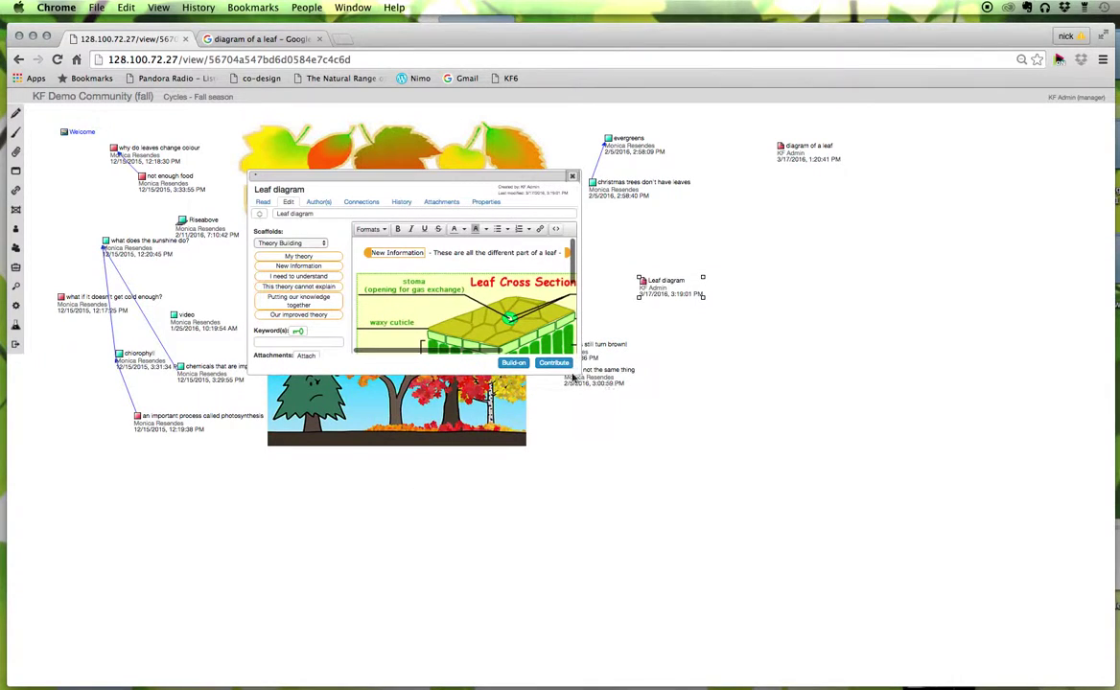
{"action": "left_click_drag", "start_coordinate": [572, 377], "coordinate": [751, 518]}
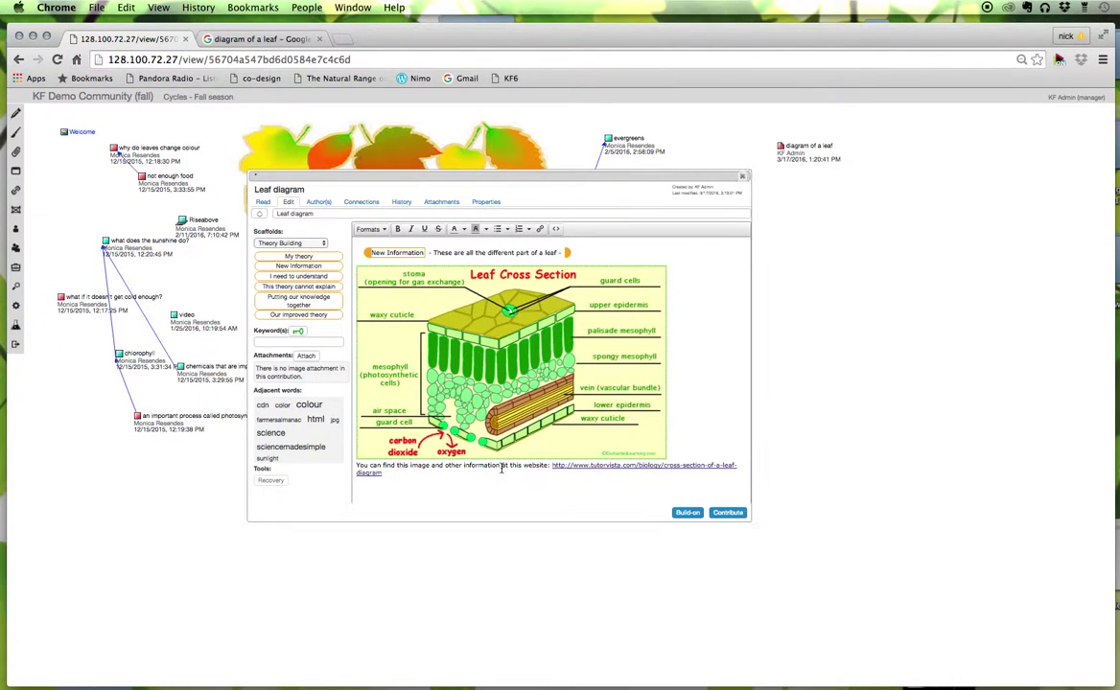
Link the words "image and other information" to the copied TutorVista address with target New window, and contribute the change.
{"action": "left_click_drag", "start_coordinate": [501, 468], "coordinate": [412, 465]}
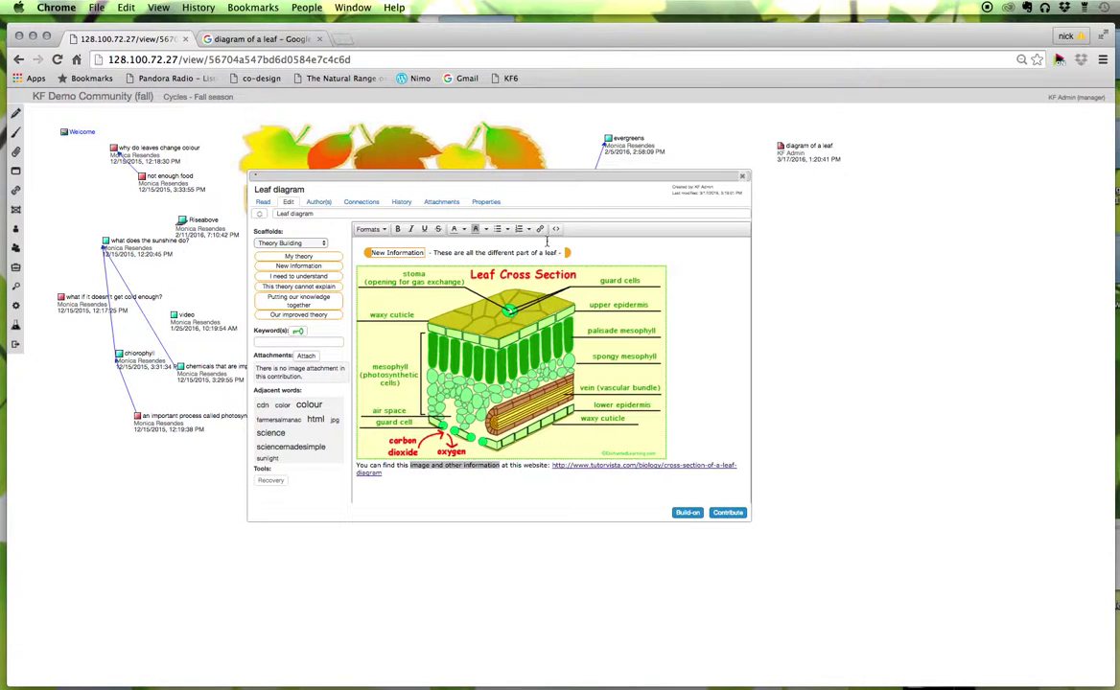
{"action": "left_click", "coordinate": [541, 231]}
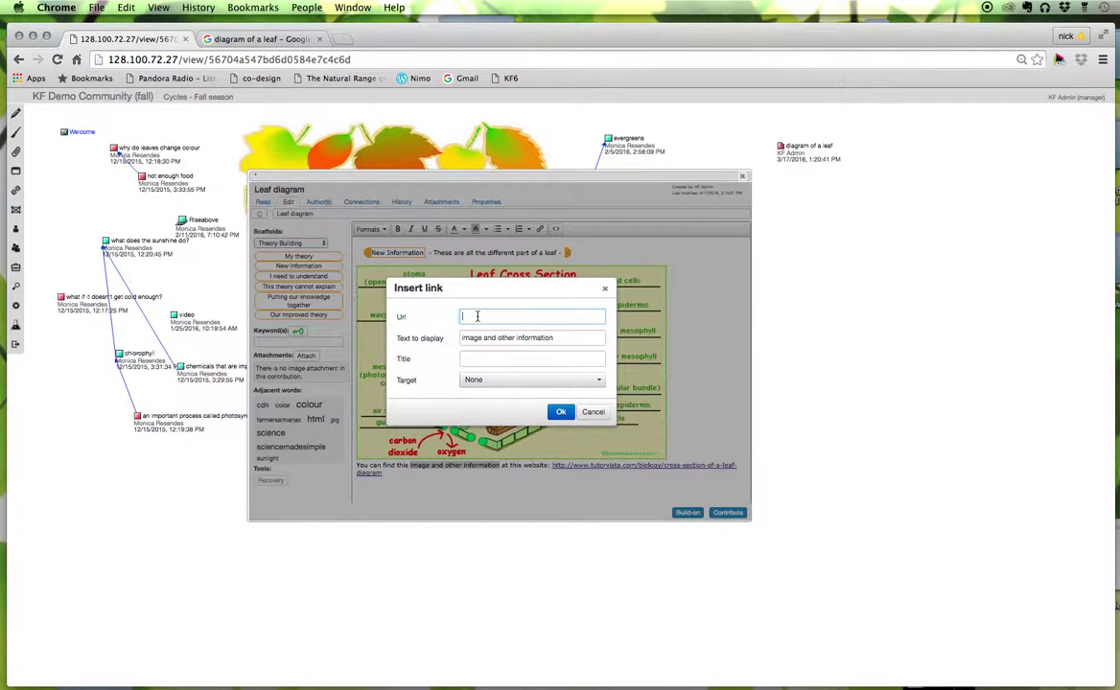
{"action": "key", "text": "super+v"}
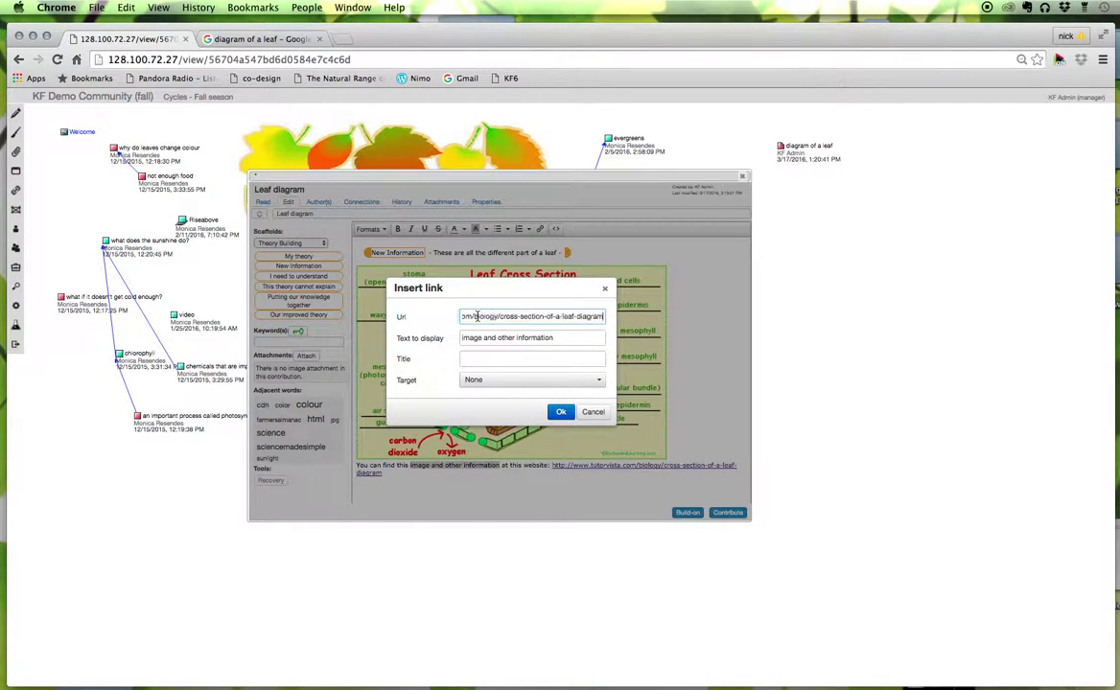
{"action": "left_click", "coordinate": [484, 381]}
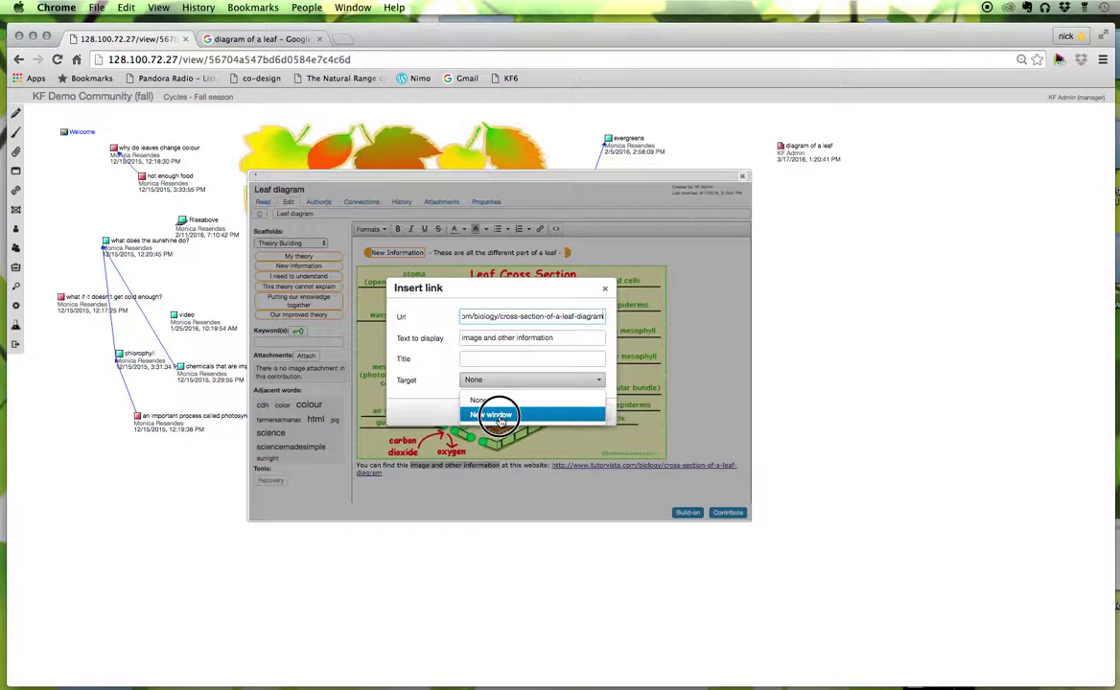
{"action": "left_click", "coordinate": [497, 418]}
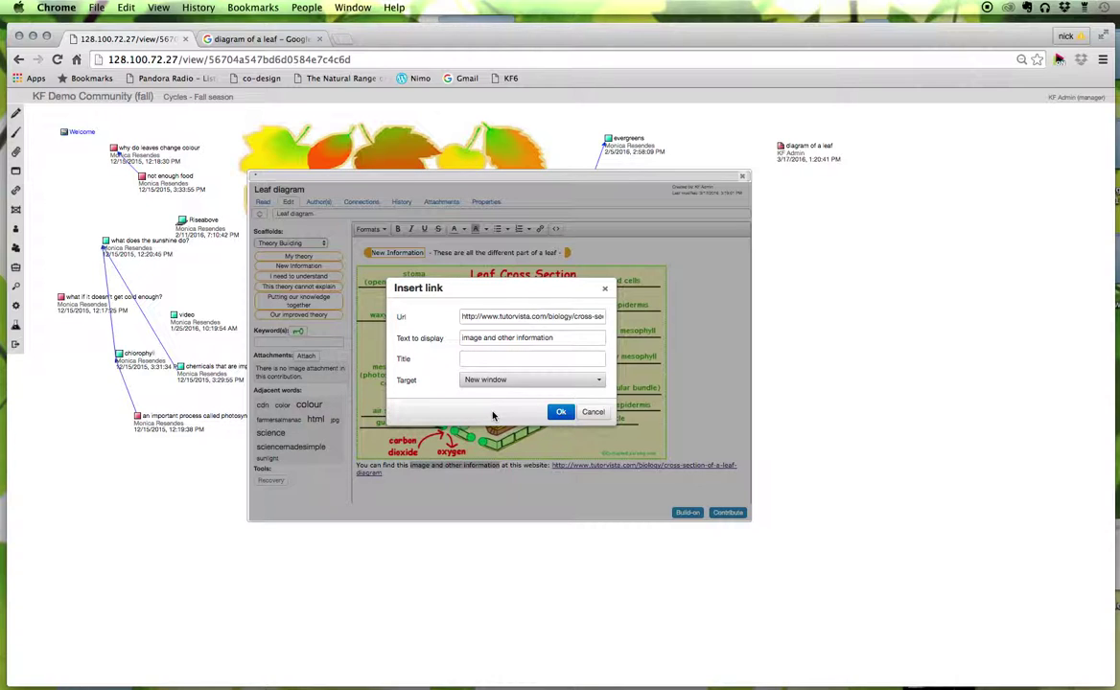
{"action": "left_click", "coordinate": [559, 415]}
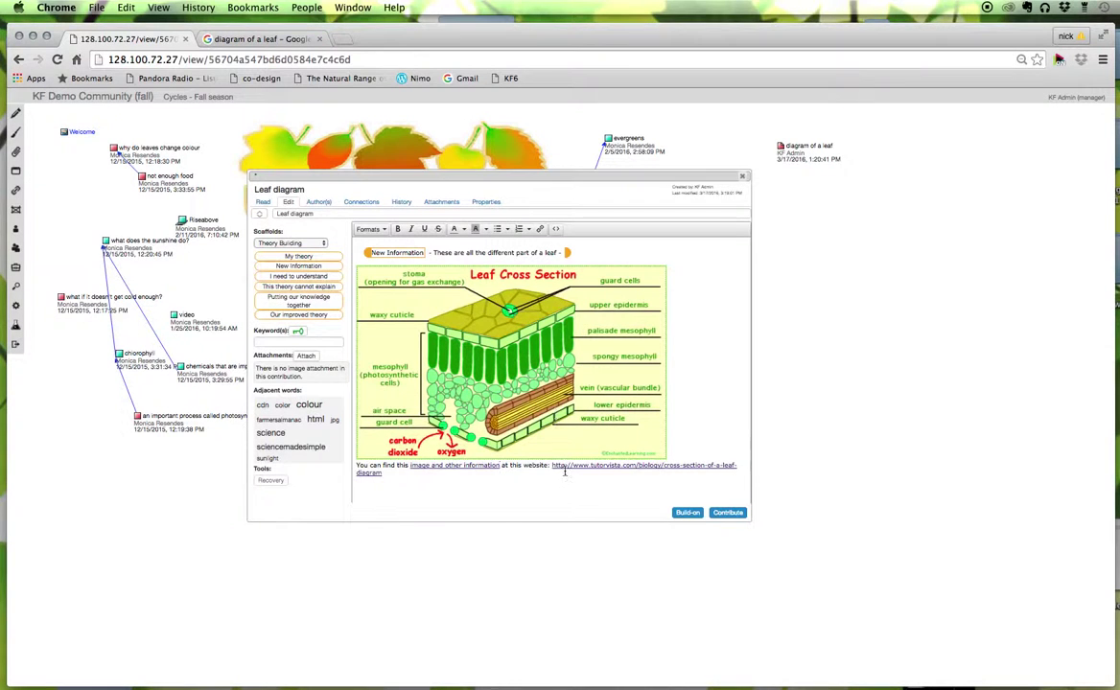
{"action": "left_click", "coordinate": [733, 513]}
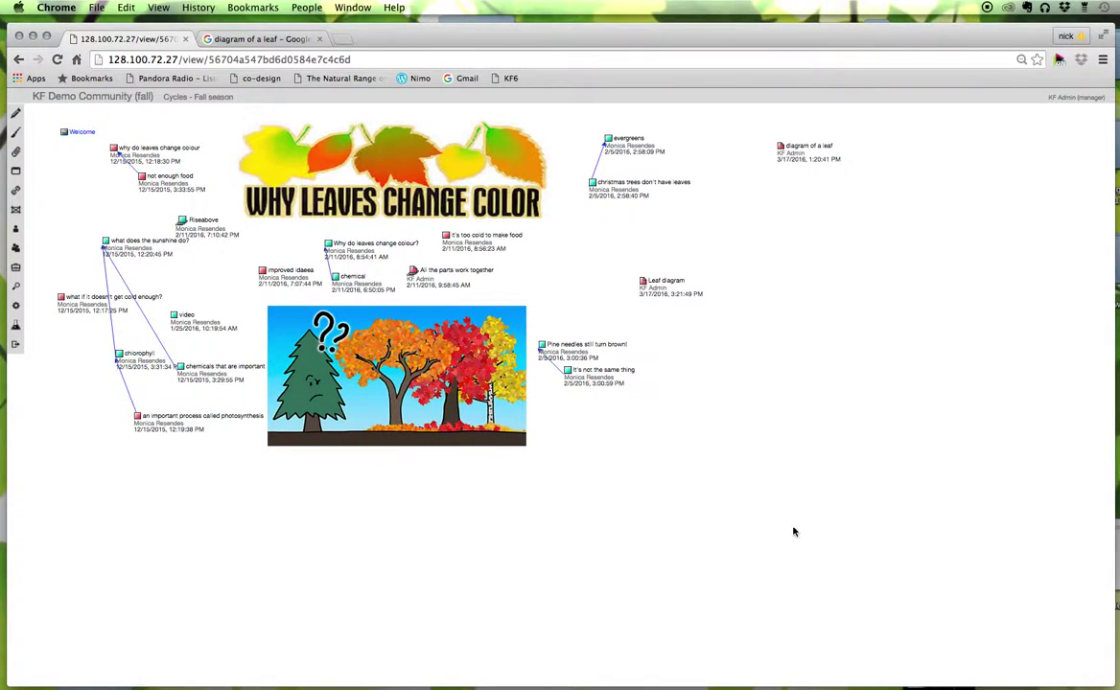
Reopen the Leaf diagram note in read mode, enlarge its window and follow the "image and other information" link.
{"action": "left_click", "coordinate": [835, 366]}
{"action": "left_click", "coordinate": [677, 285]}
{"action": "double_click", "coordinate": [676, 286]}
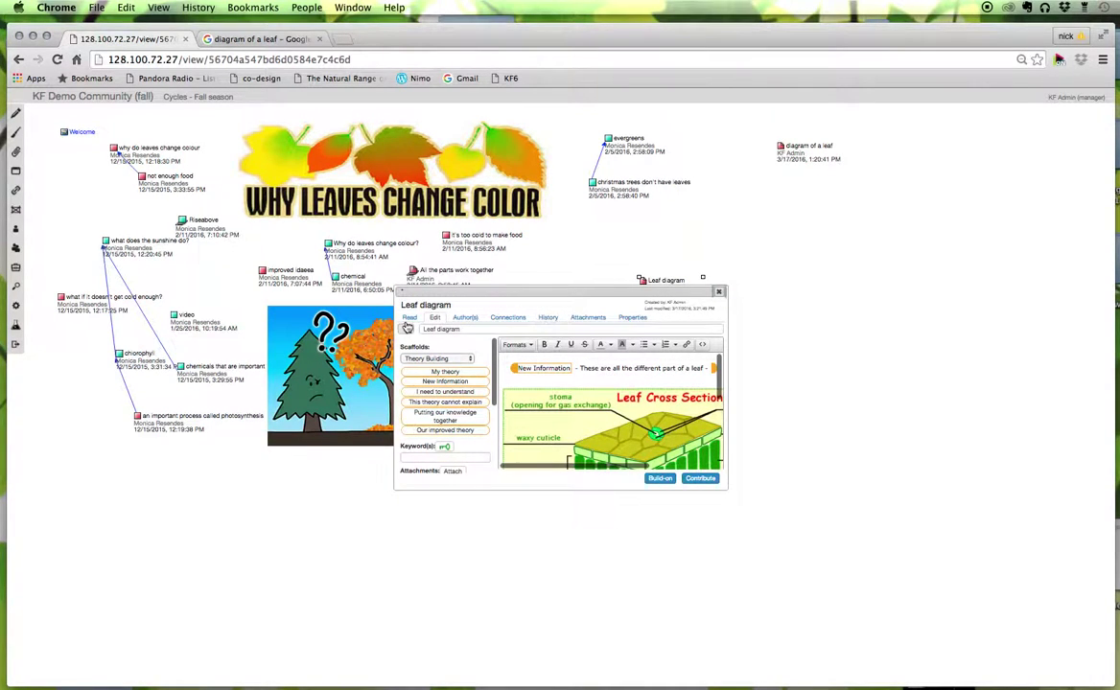
{"action": "left_click", "coordinate": [409, 318]}
{"action": "left_click_drag", "start_coordinate": [395, 273], "coordinate": [295, 199]}
{"action": "left_click_drag", "start_coordinate": [625, 414], "coordinate": [779, 512]}
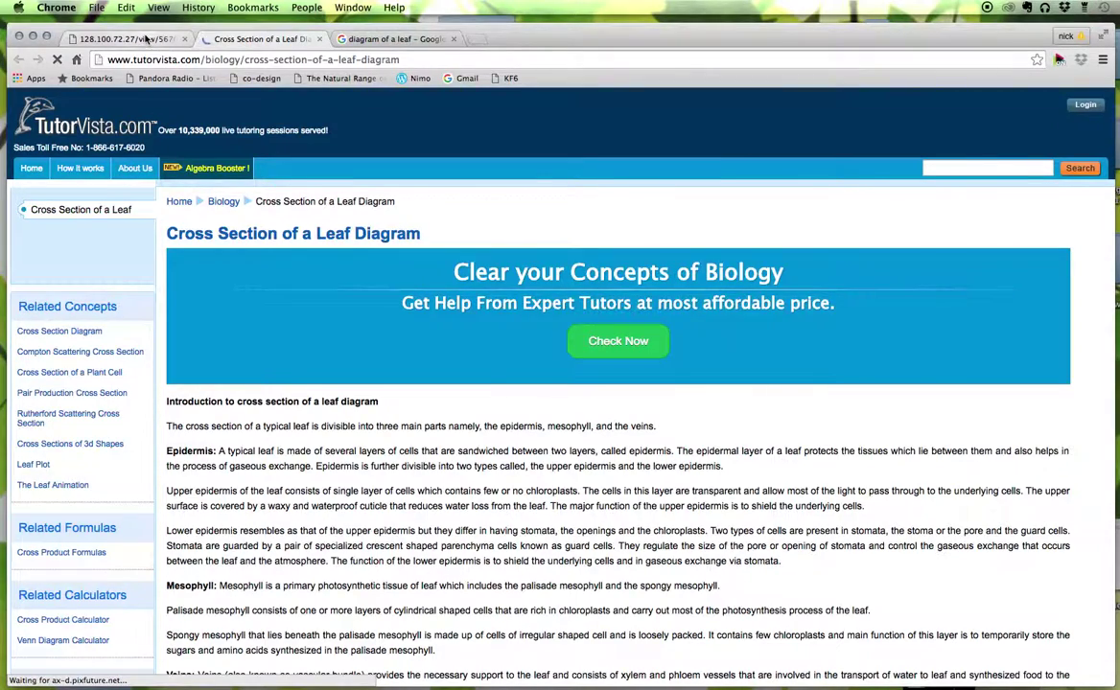
Compare the opened TutorVista page with the Knowledge Forum view and return to the Leaf diagram note.
{"action": "left_click", "coordinate": [139, 39]}
{"action": "left_click", "coordinate": [276, 41]}
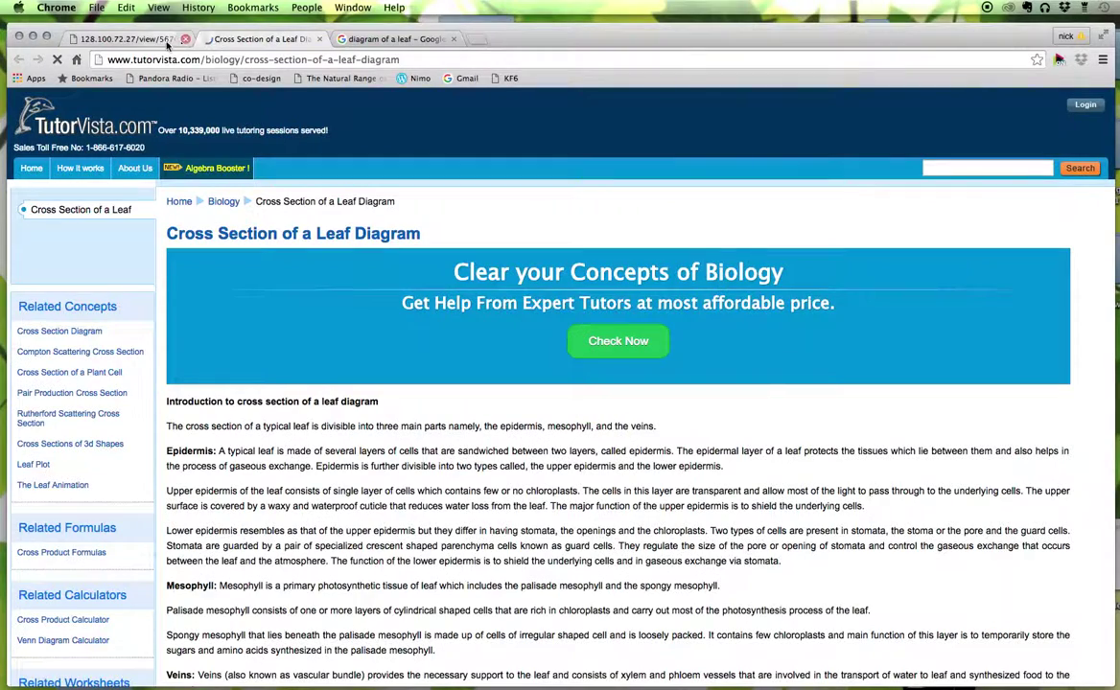
{"action": "left_click", "coordinate": [151, 38]}
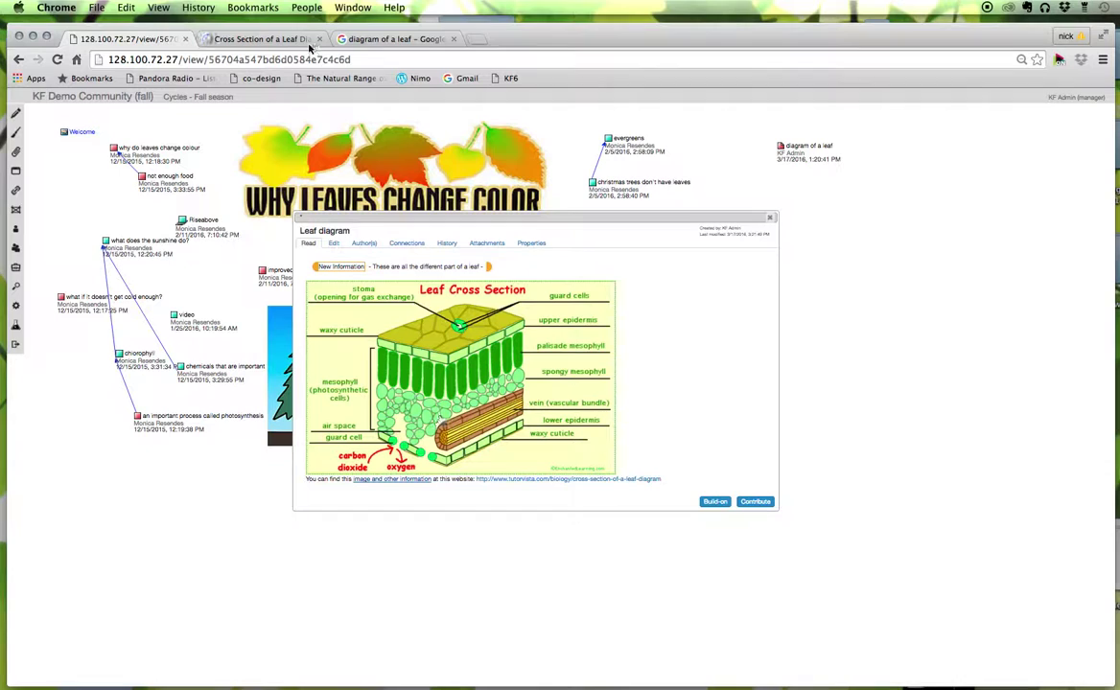